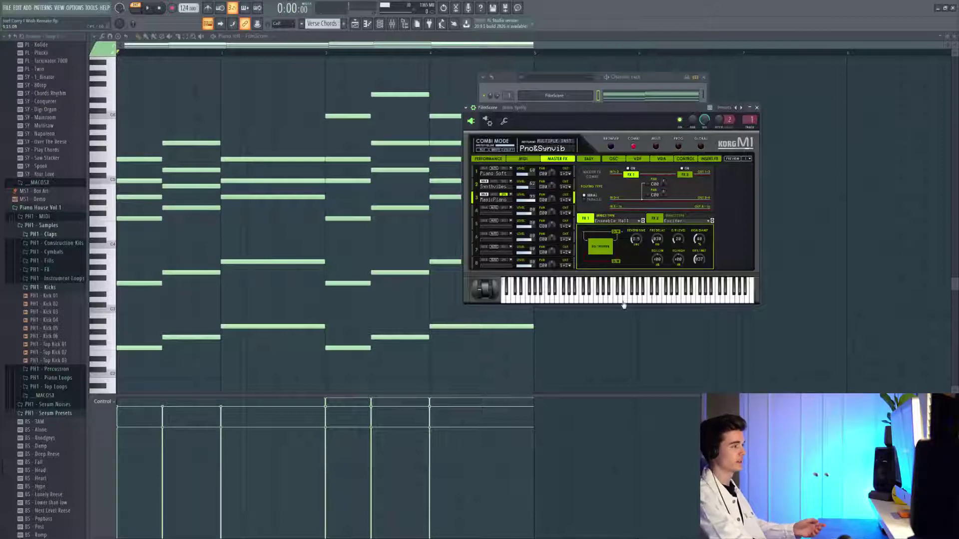
Step: Audition the M1 piano sound and play back the chord pattern
click(656, 303)
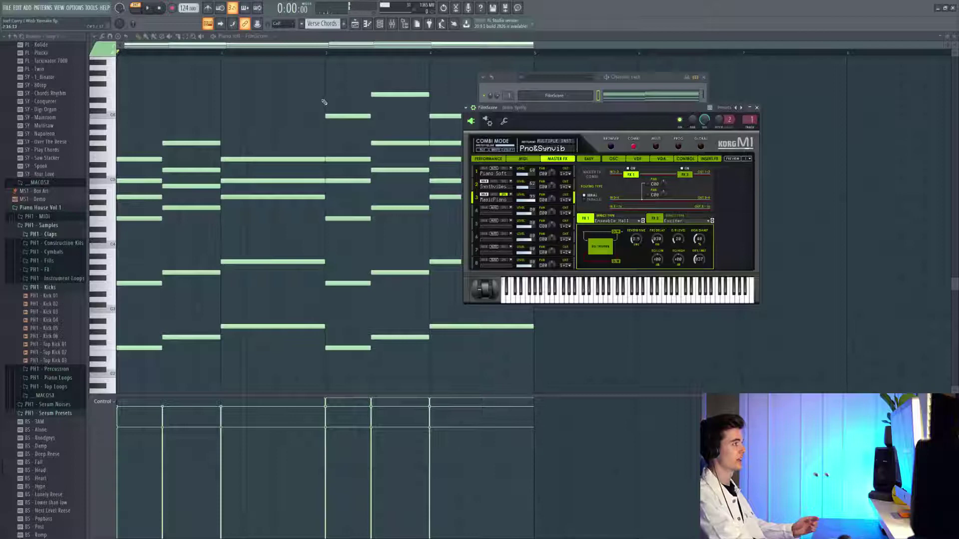
key(Escape)
key(space)
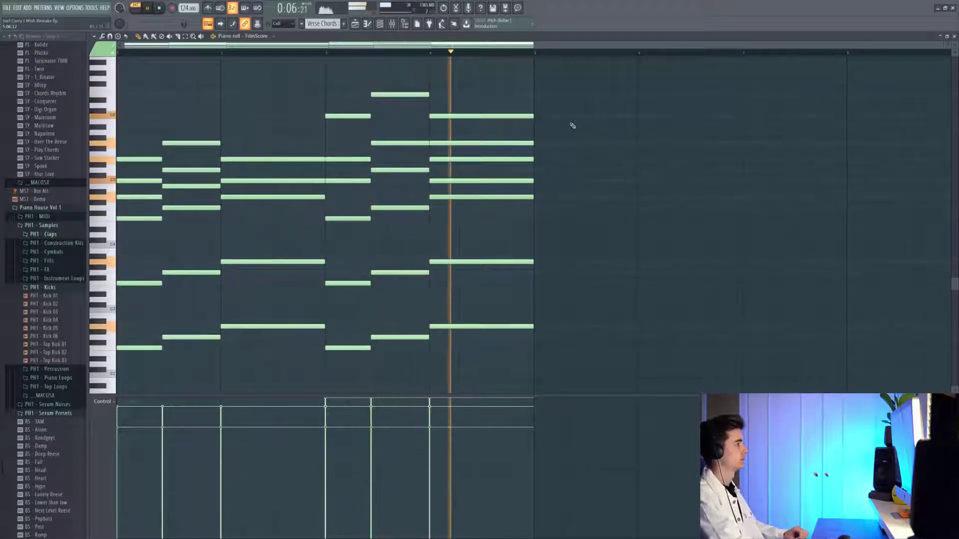
key(space)
Step: Clone the FilmScore chord channel into FilmScore #2 and return to the Playlist
key(F6)
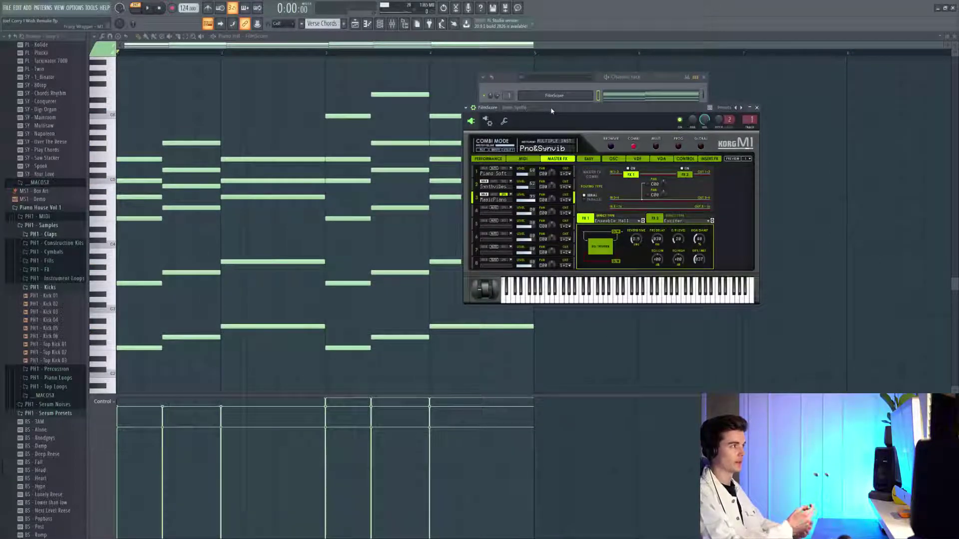
key(alt+c)
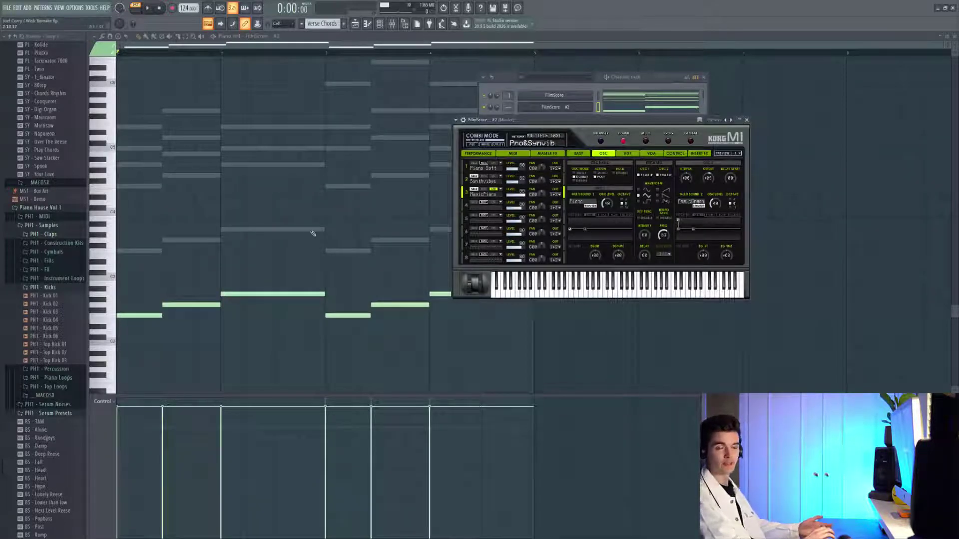
key(F5)
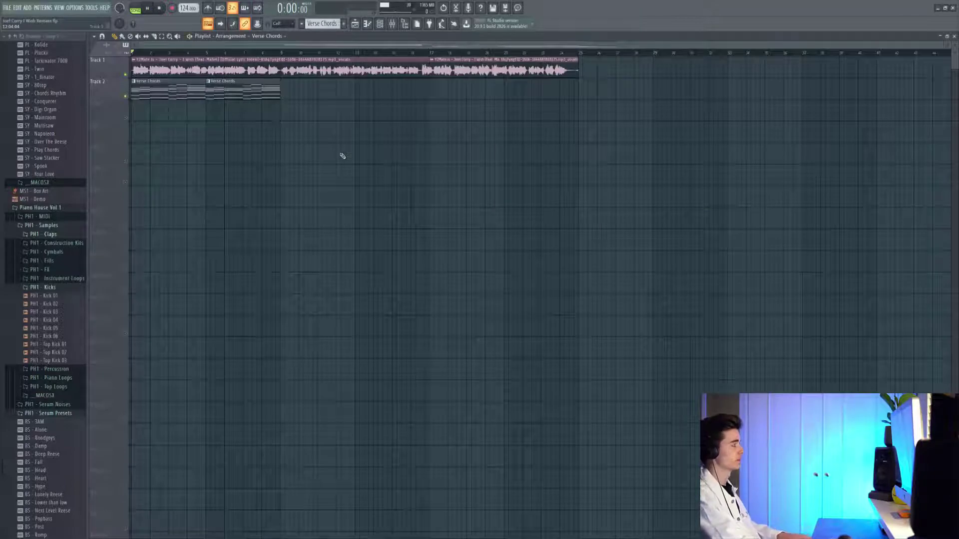
Step: Check the long Serum Rising String note in the Track 3 String pattern during playback
key(space)
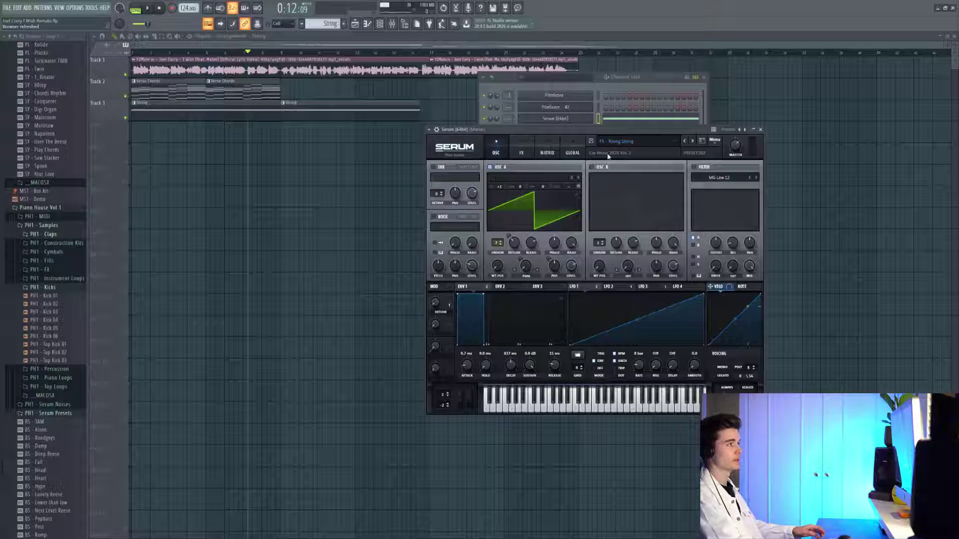
click(625, 120)
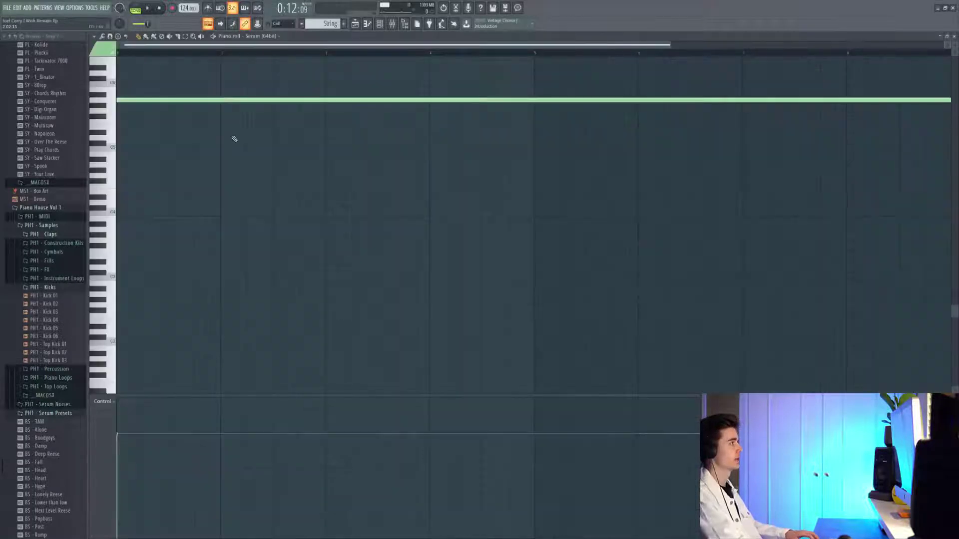
scroll(115, 148, up, 2)
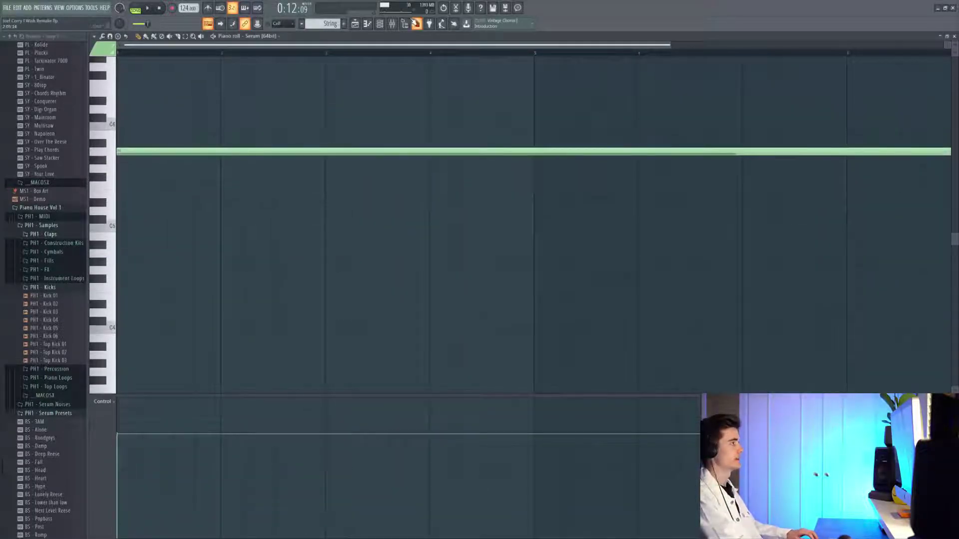
click(379, 23)
key(space)
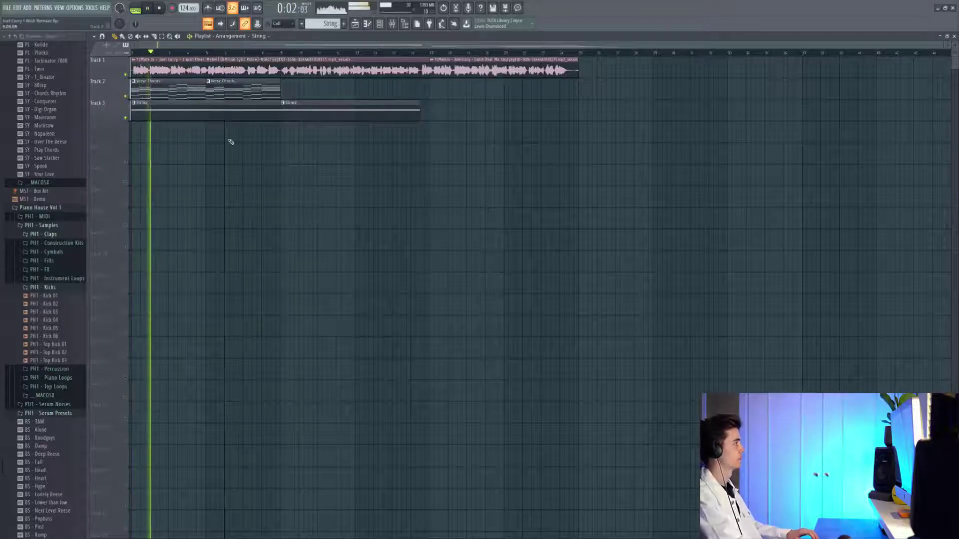
Step: Mute the Verse Chords and vocal tracks, check the PH1 Clap 15 sample, and jump to bar 9
click(126, 96)
click(125, 75)
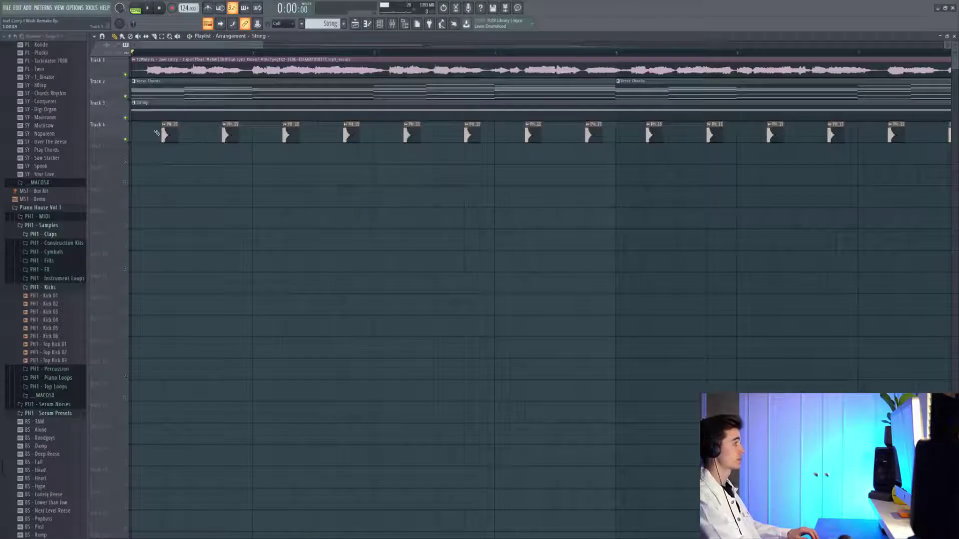
scroll(252, 103, up, 3)
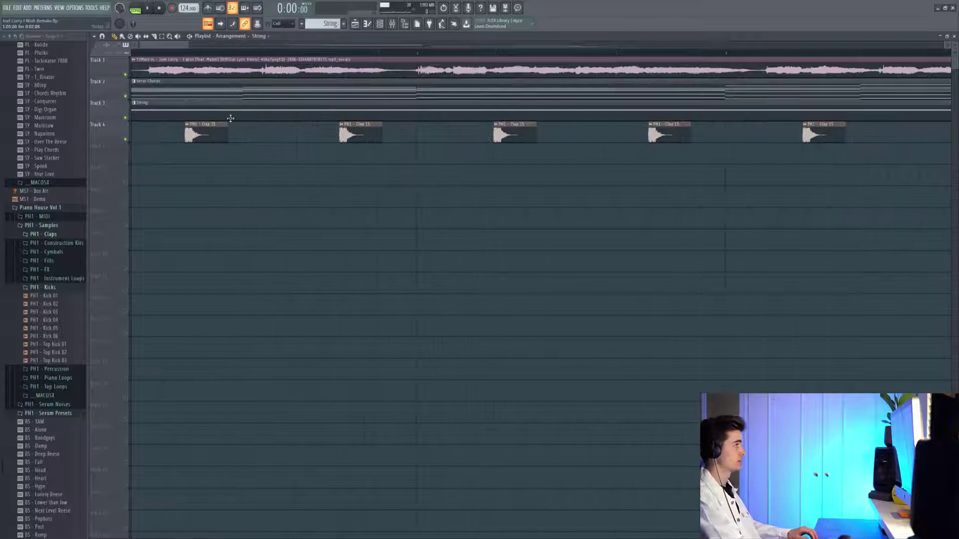
scroll(160, 129, up, 4)
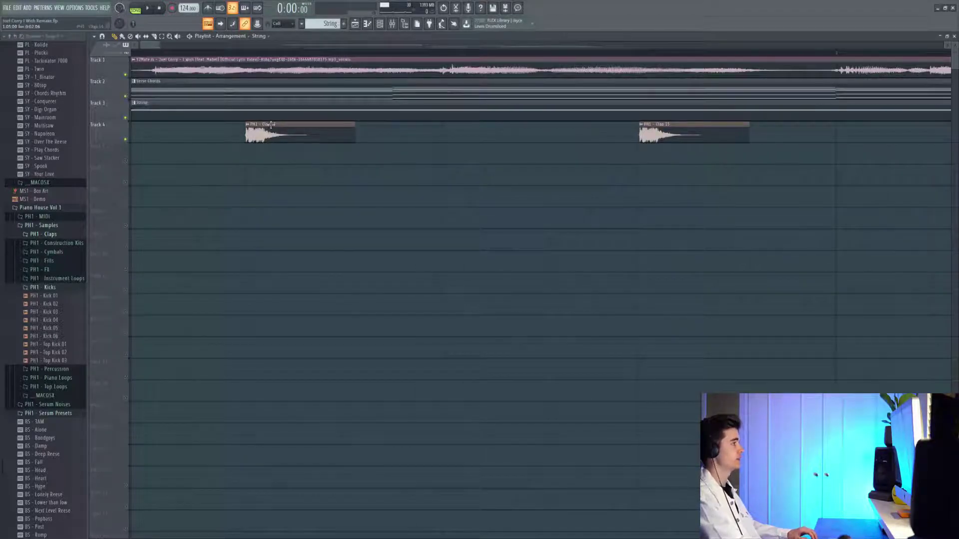
scroll(270, 124, up, 2)
double_click(271, 124)
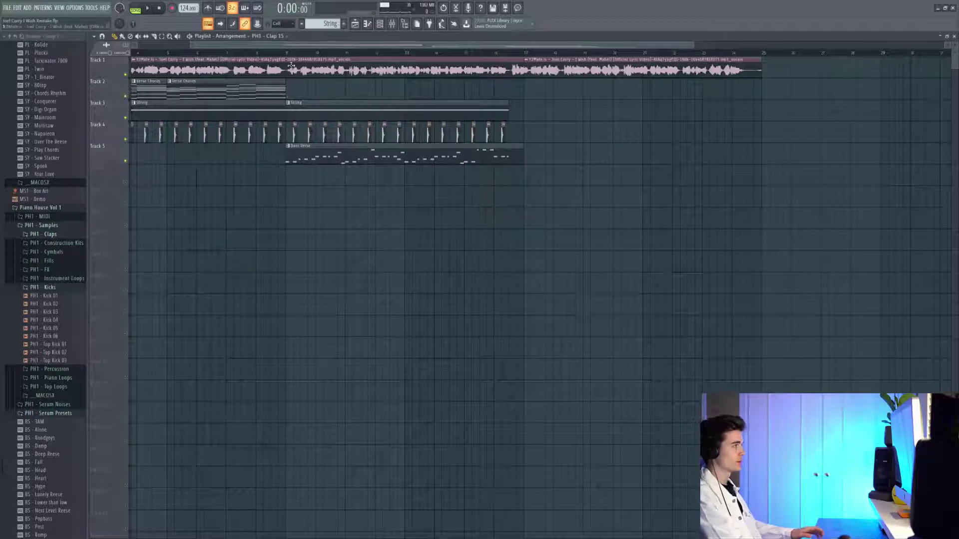
click(288, 53)
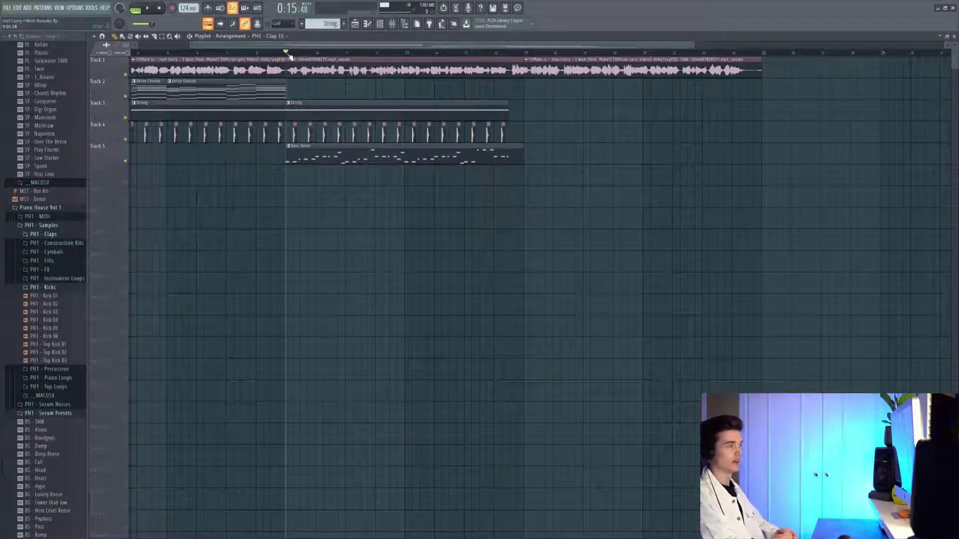
Step: Open the Bass Verse pattern's notes and play them back
double_click(324, 150)
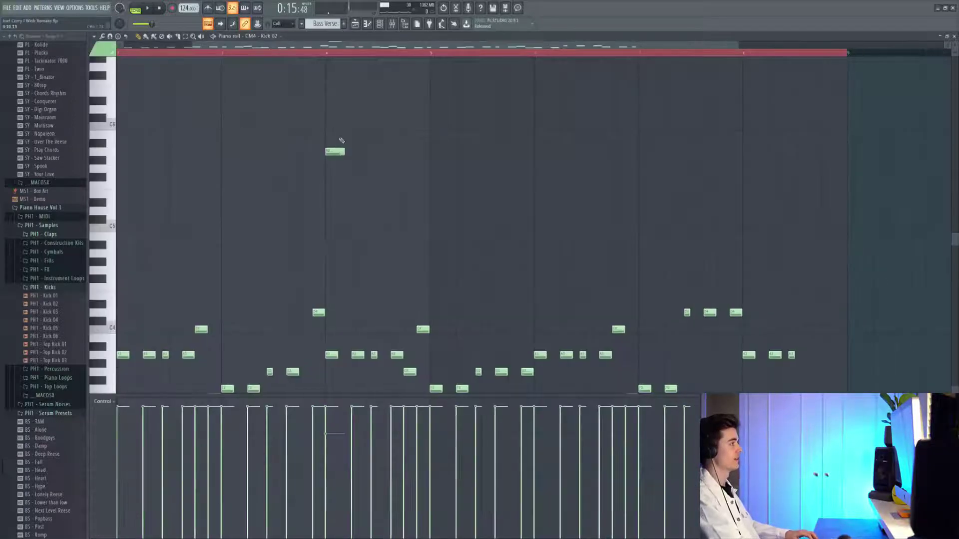
scroll(300, 135, down, 4)
ctrl+scroll(269, 107, down, 2)
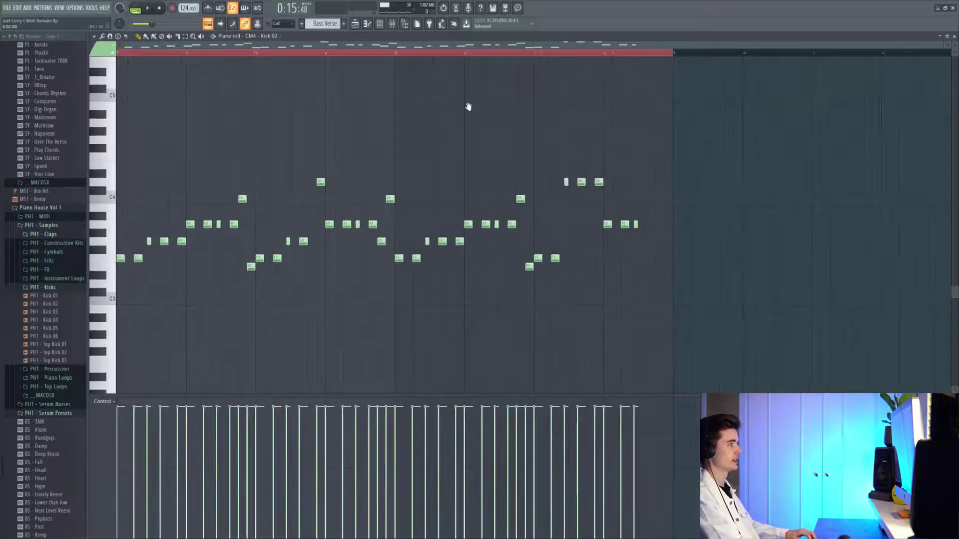
key(space)
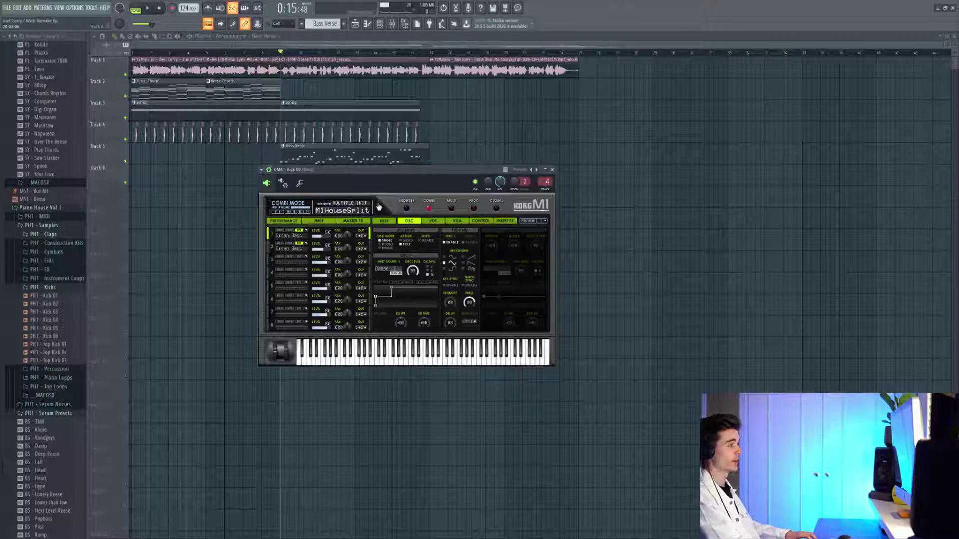
Step: Browse M1 programs with the filters cleared via ALL CLEAR, then close the M1
click(289, 204)
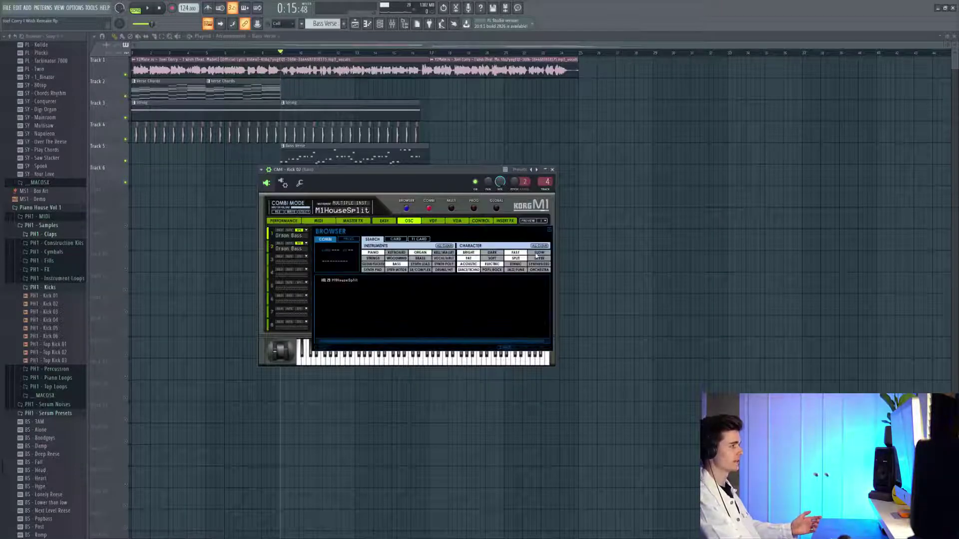
click(446, 246)
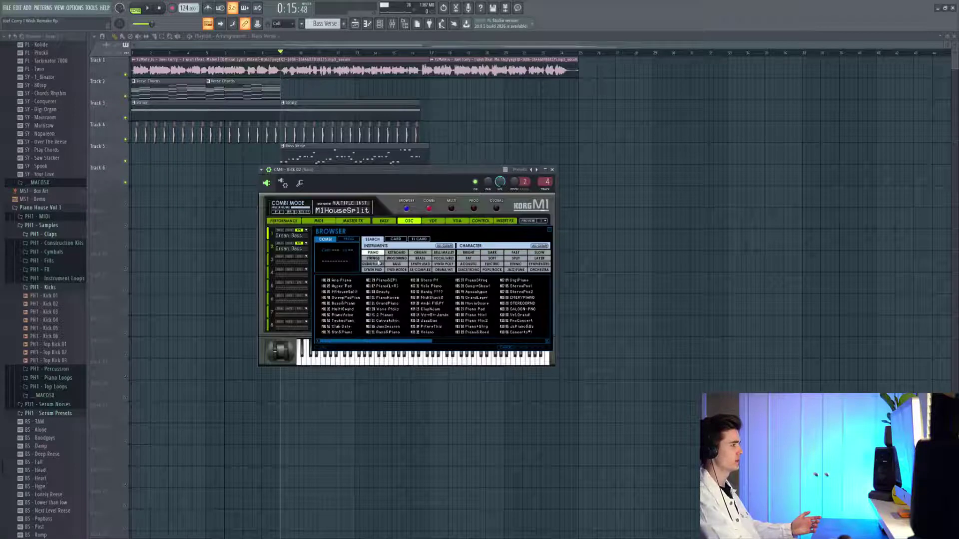
click(552, 169)
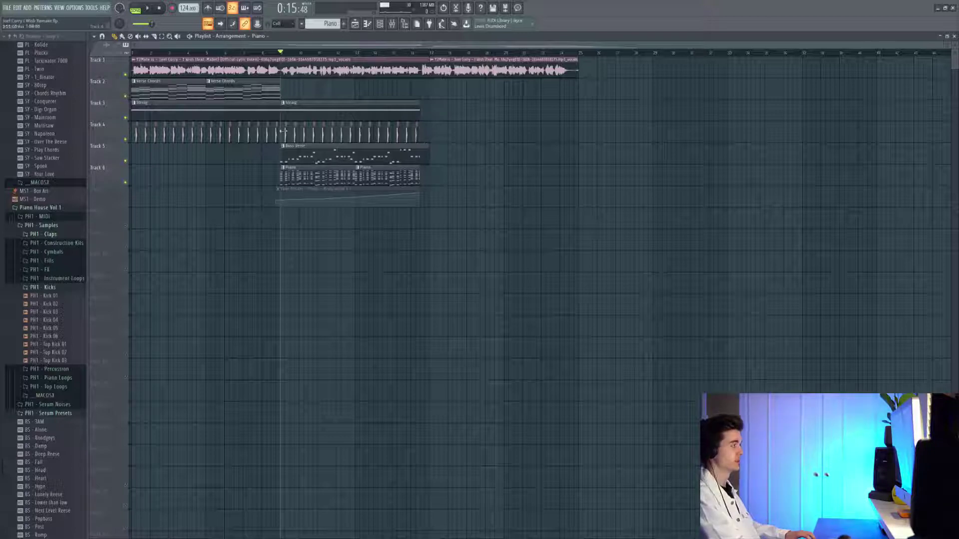
Step: Open the Piano pattern's notes and play them back
double_click(322, 175)
key(space)
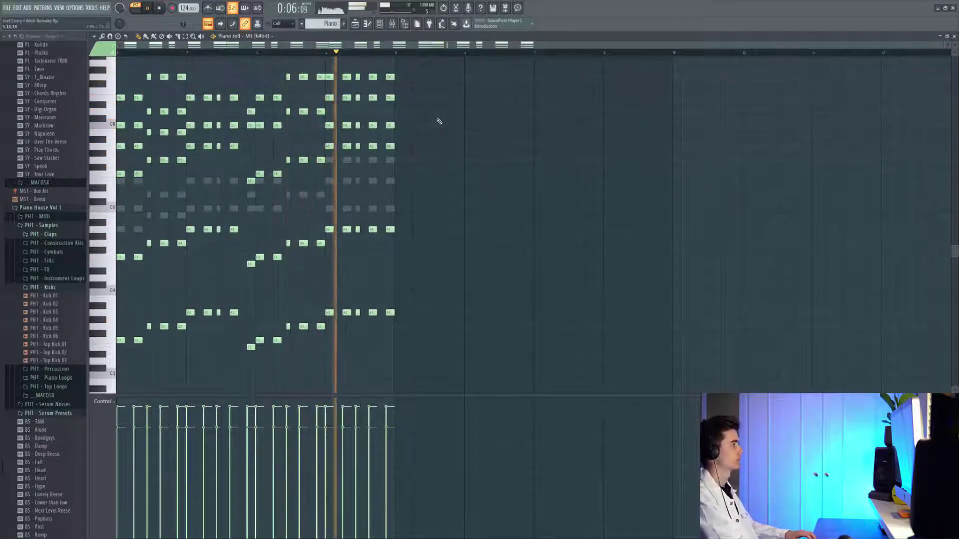
key(space)
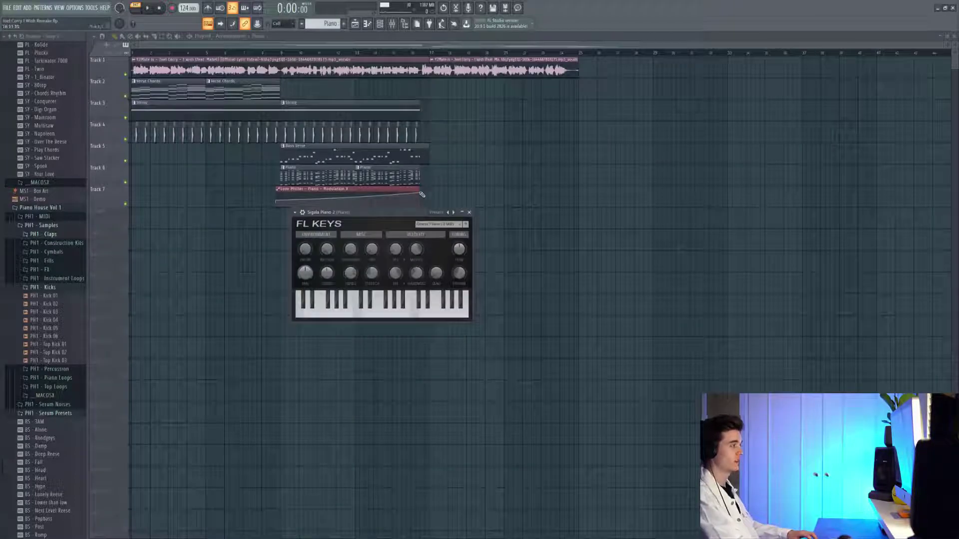
Step: Keep FL Keys on the Grand Piano preset
click(432, 225)
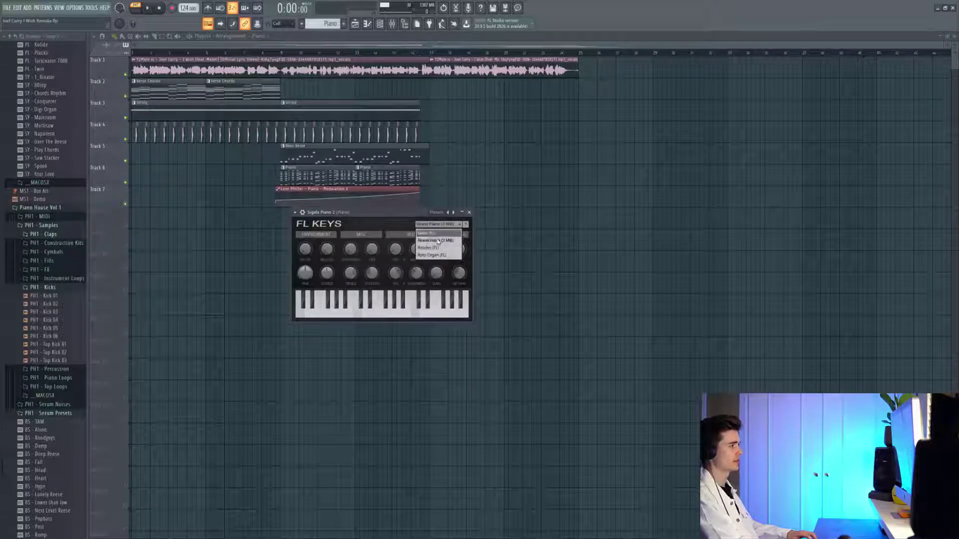
click(387, 223)
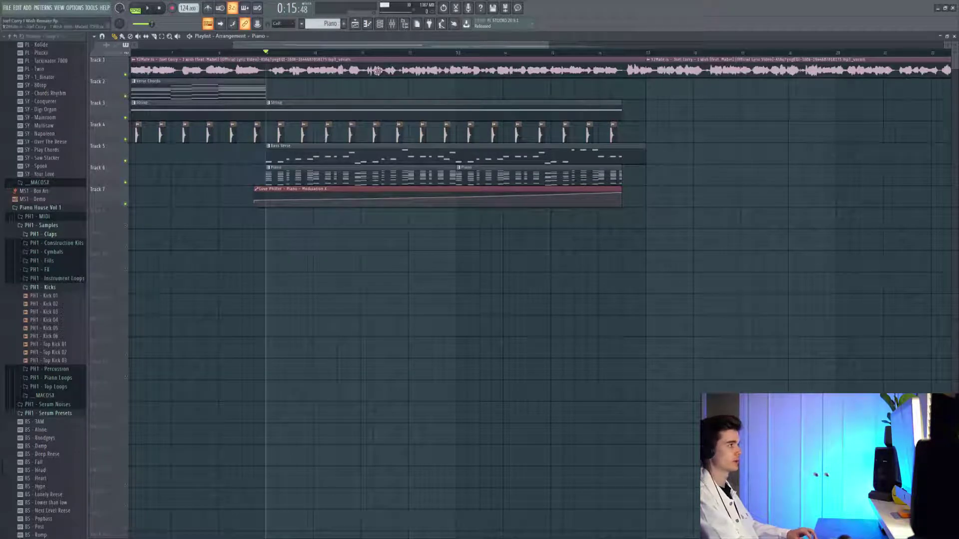
Step: Play the song later on and check the Track 8 reversed sweep's sample settings
key(space)
click(554, 52)
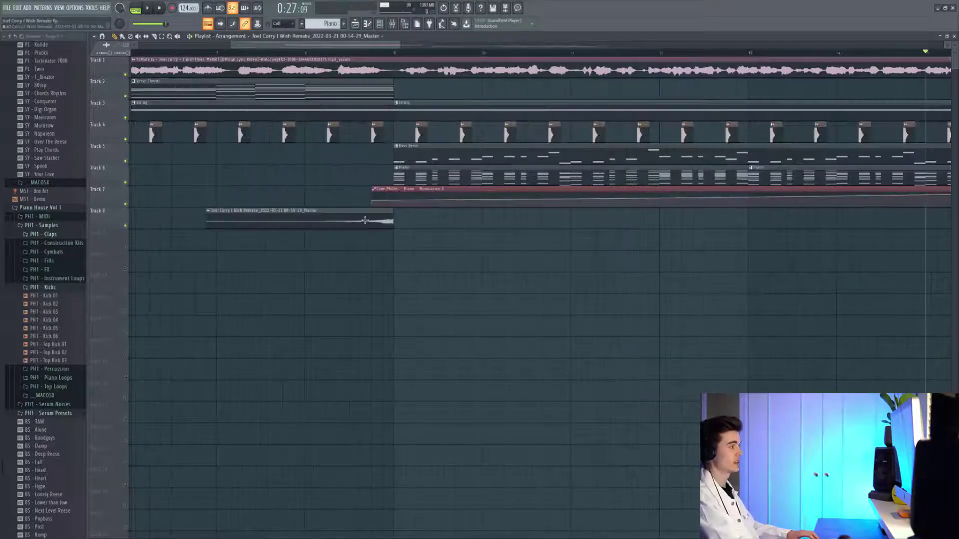
double_click(366, 220)
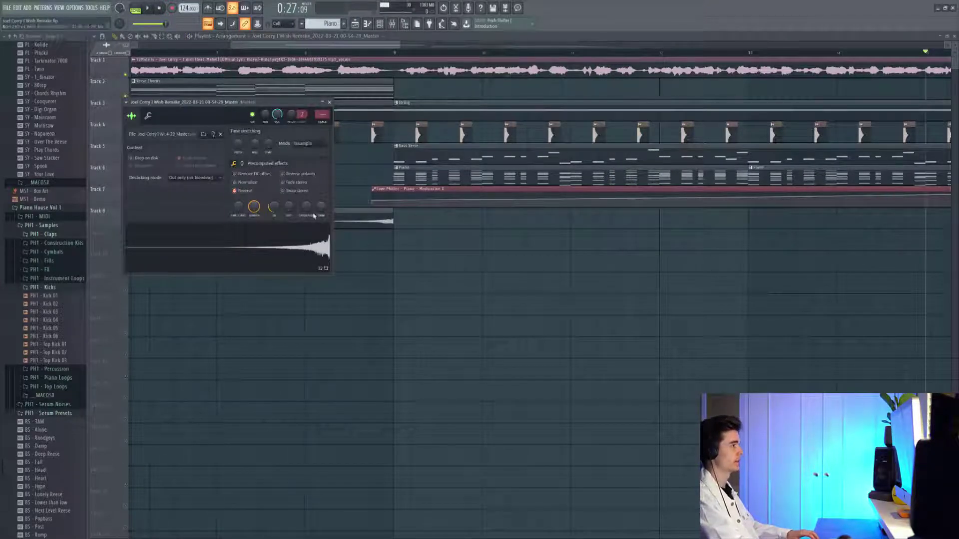
key(Escape)
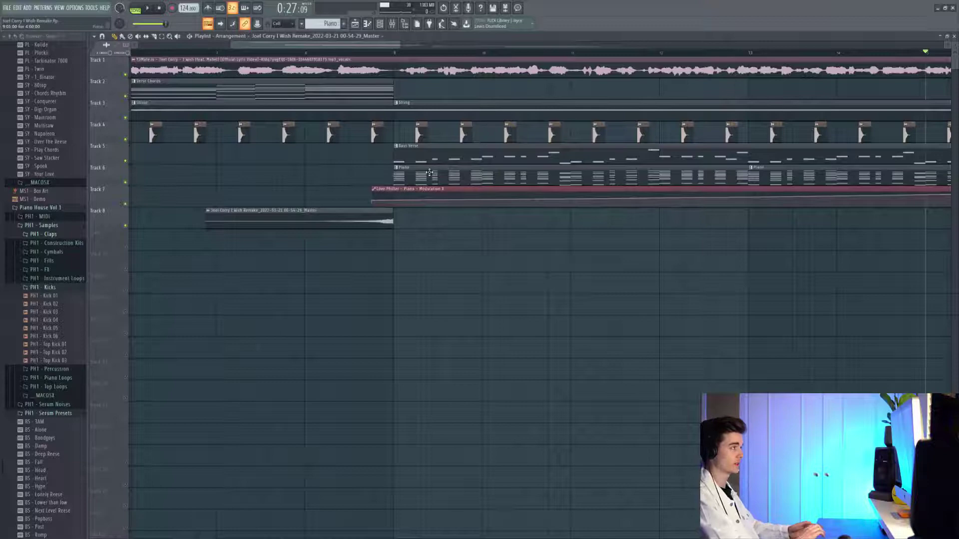
Step: Play from just before the sweep ends with three upper tracks muted
click(316, 51)
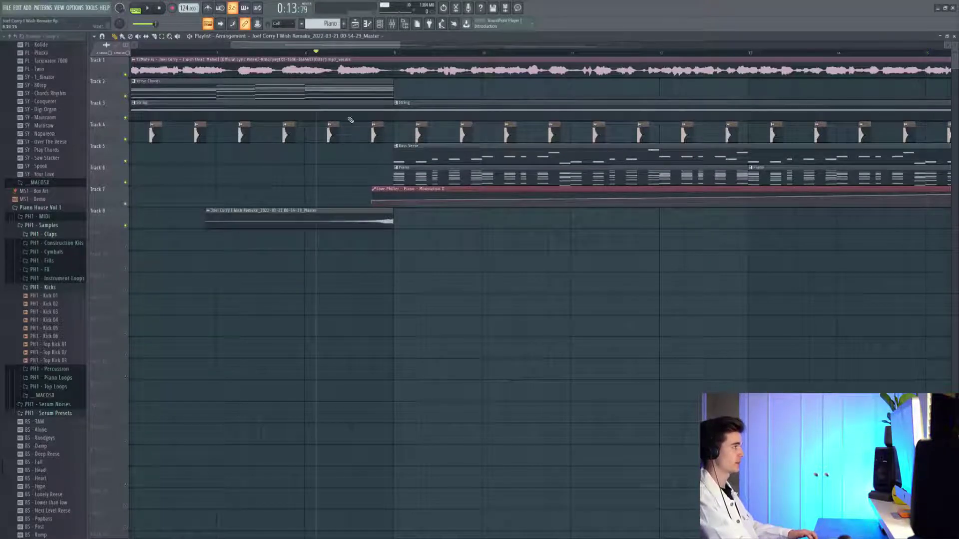
key(space)
ctrl+click(125, 225)
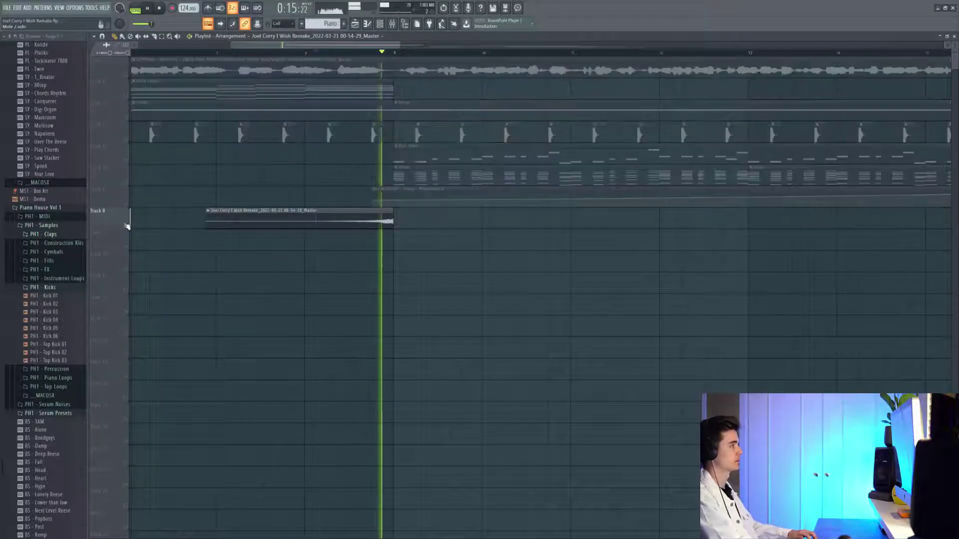
click(125, 182)
click(126, 204)
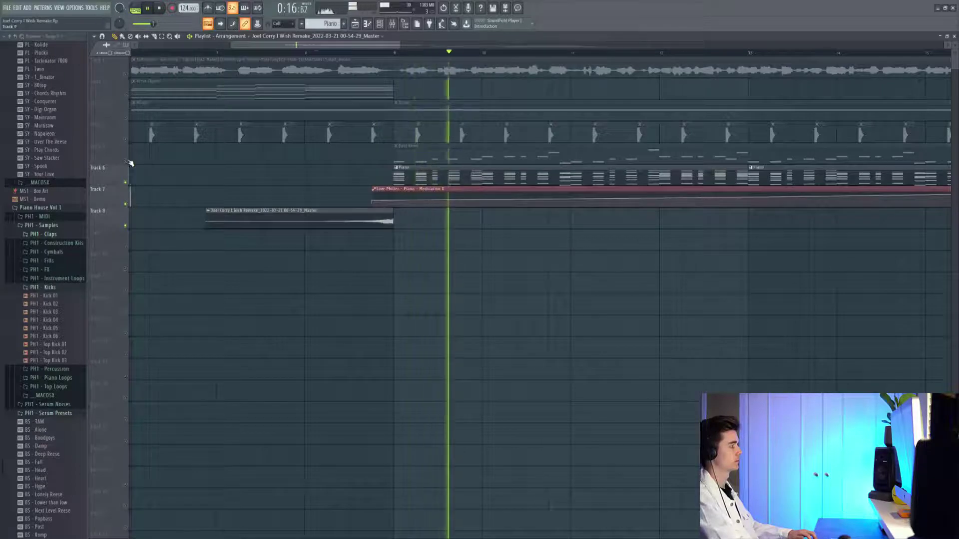
Step: Unmute the Bass Verse and String tracks, check the PH1 Kick 04 channel, and play the kicks
click(125, 161)
click(125, 118)
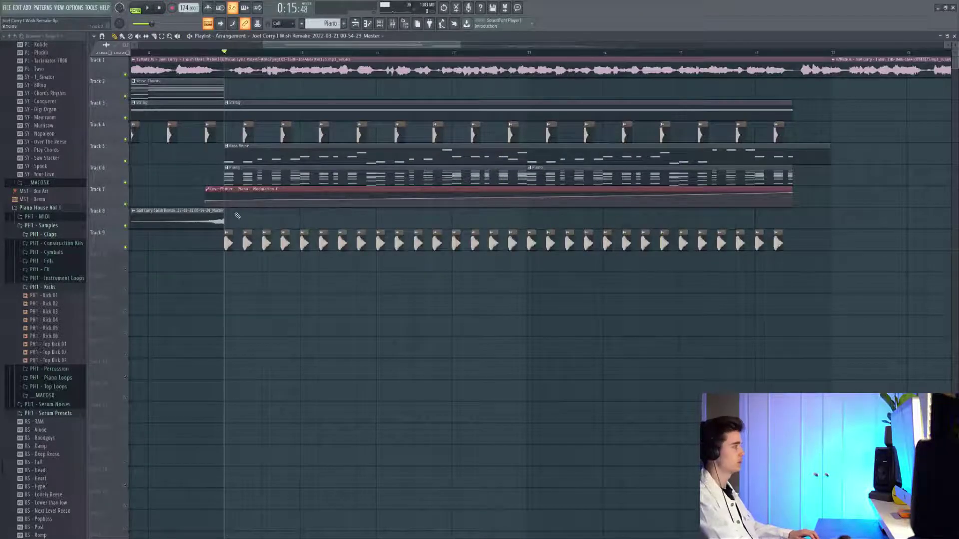
scroll(228, 242, up, 8)
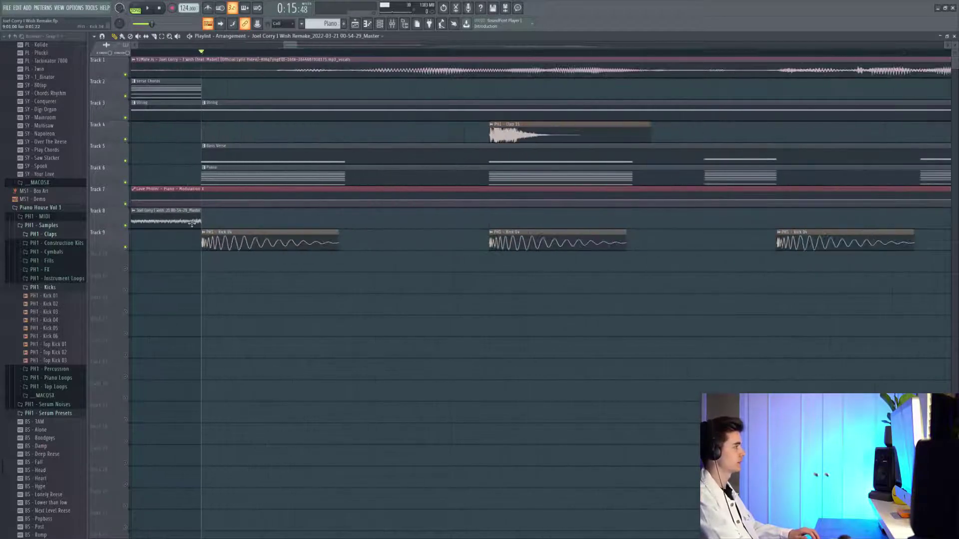
double_click(321, 249)
key(Escape)
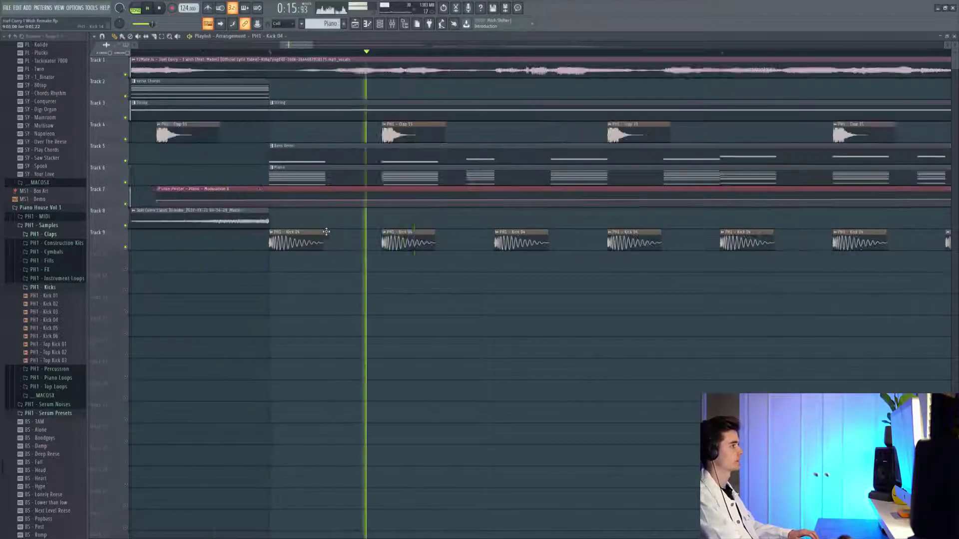
scroll(327, 232, down, 10)
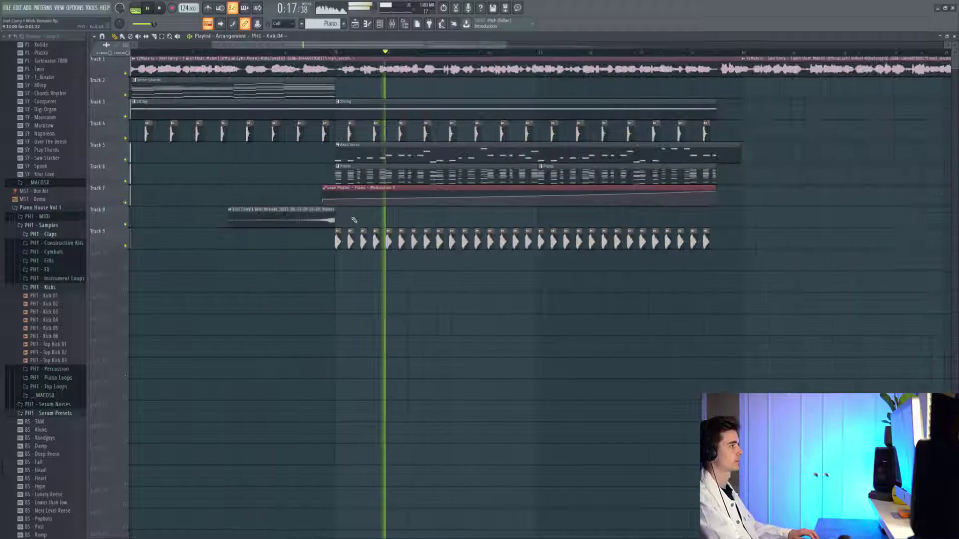
key(space)
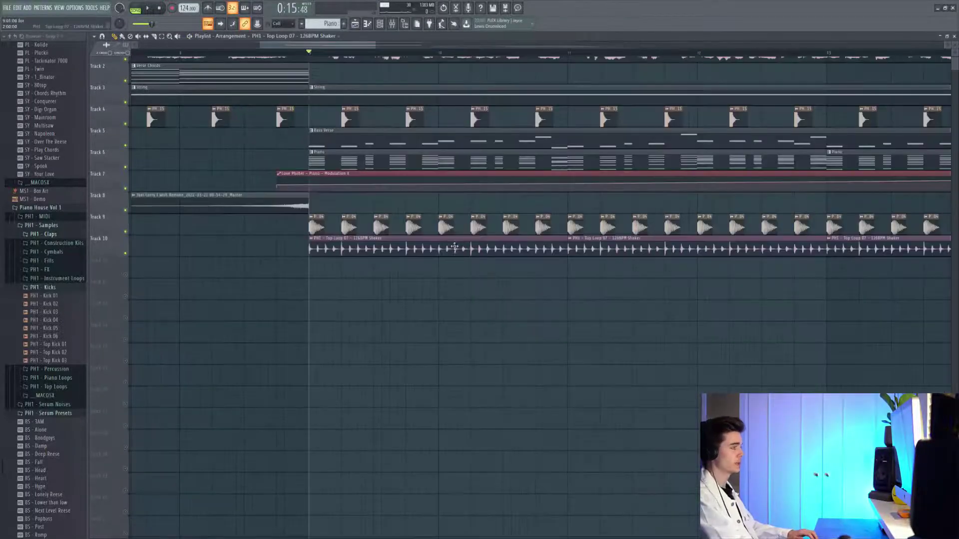
Step: Place the Top Loop 07 126BPM Shaker on Track 10 and check its sample settings during playback
double_click(459, 248)
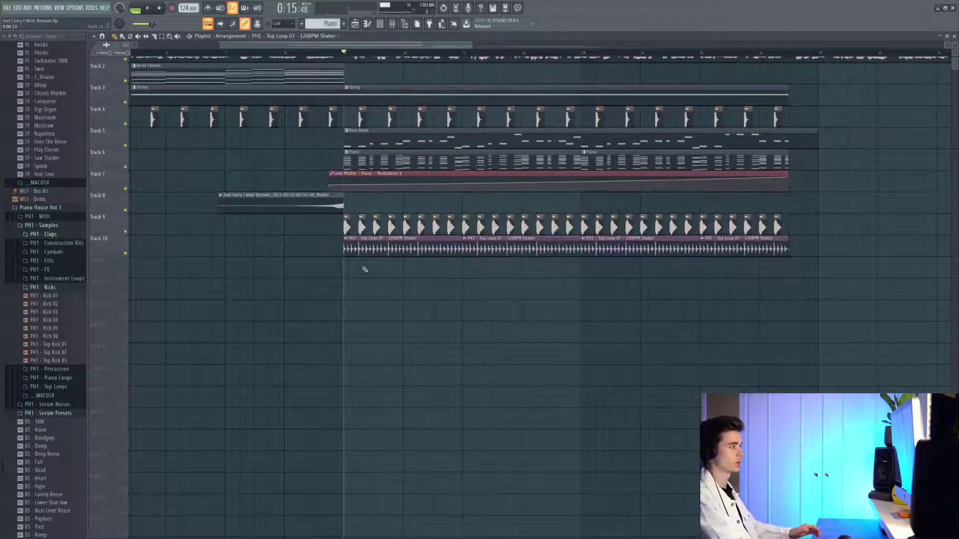
key(space)
double_click(362, 248)
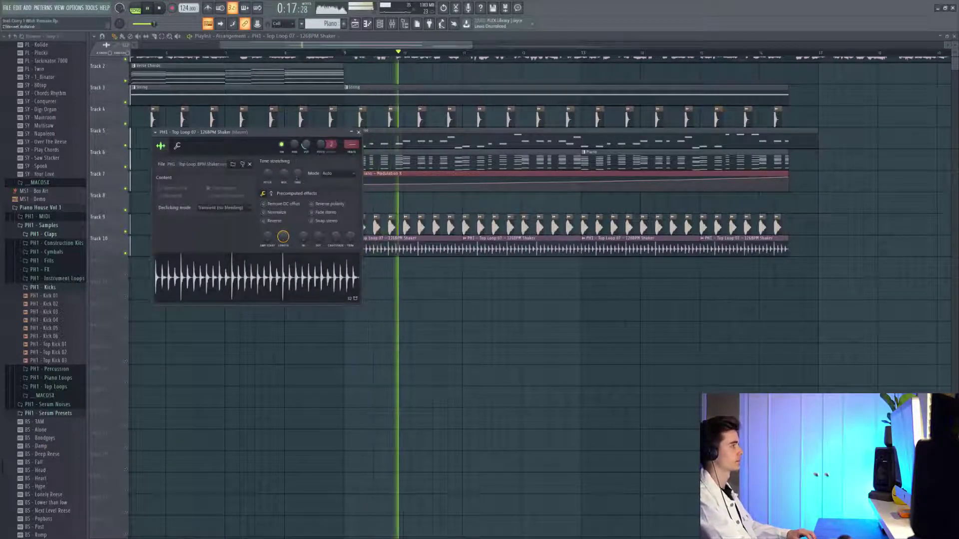
key(Escape)
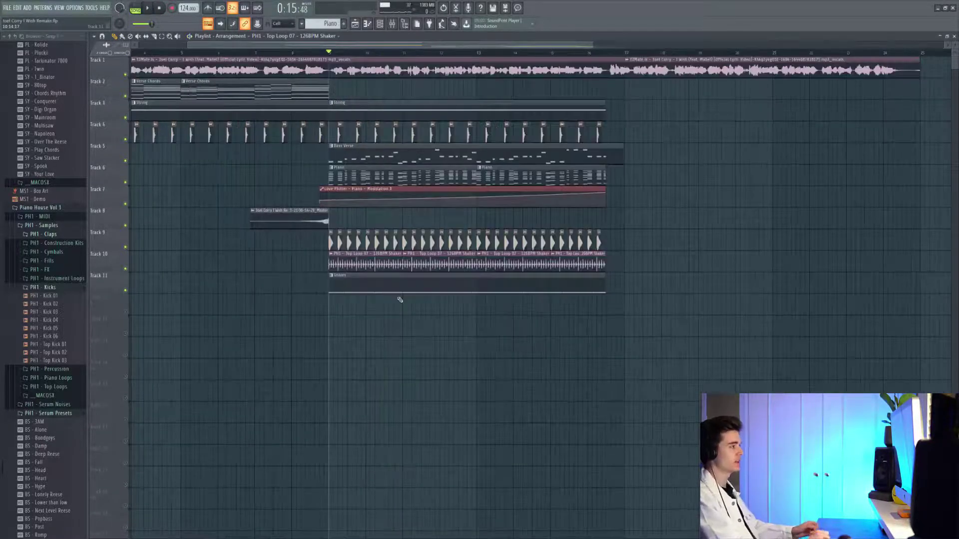
Step: Inspect the Snares roll notes, cancel quantize to keep even spacing, and play the pattern
double_click(352, 285)
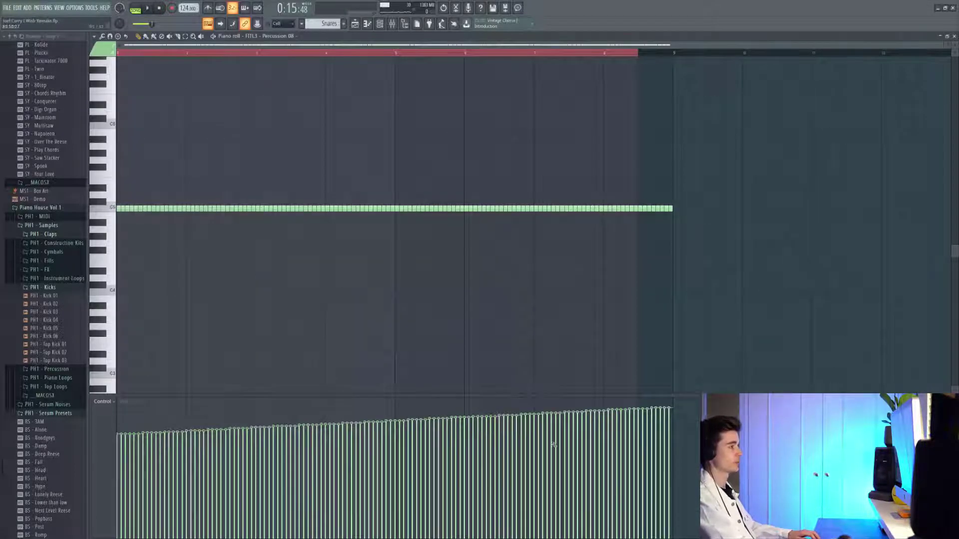
scroll(257, 275, up, 5)
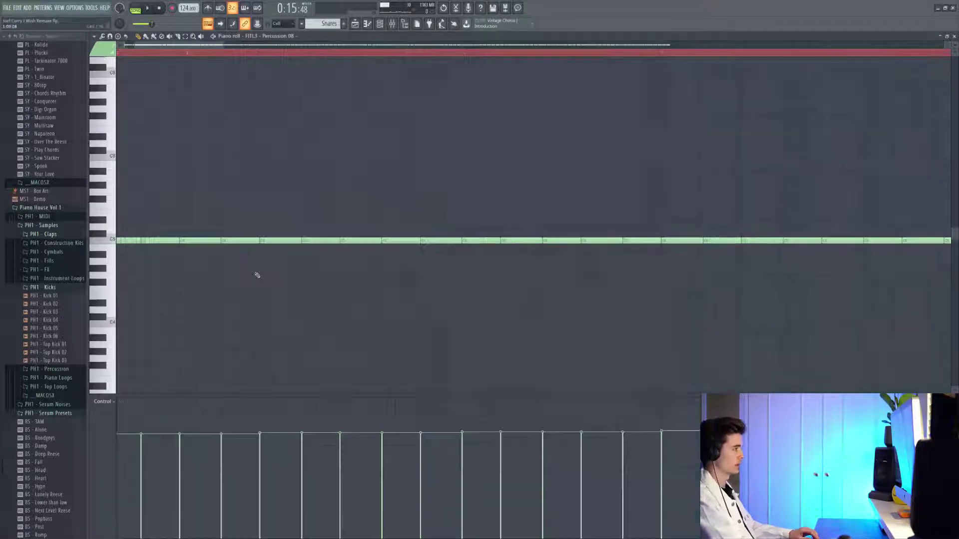
scroll(504, 266, down, 2)
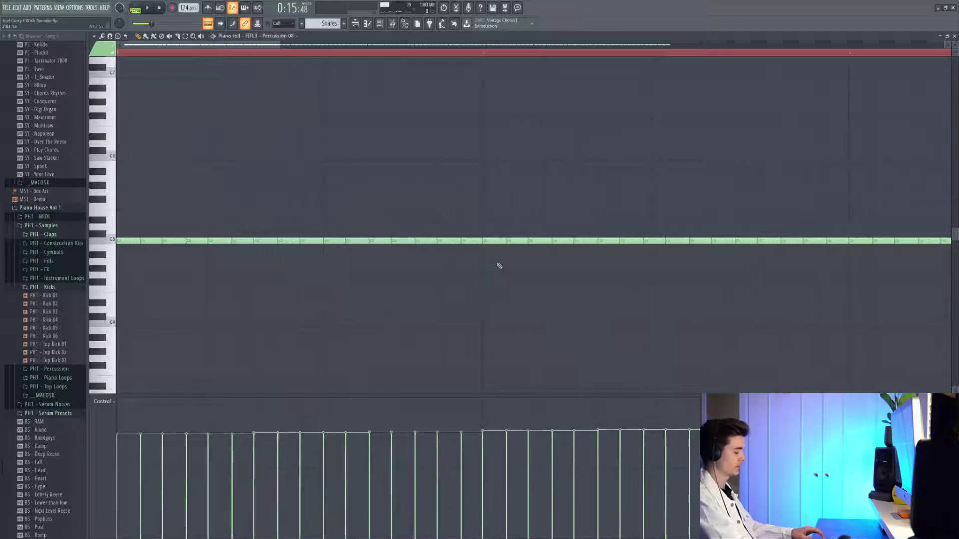
key(alt+q)
key(Escape)
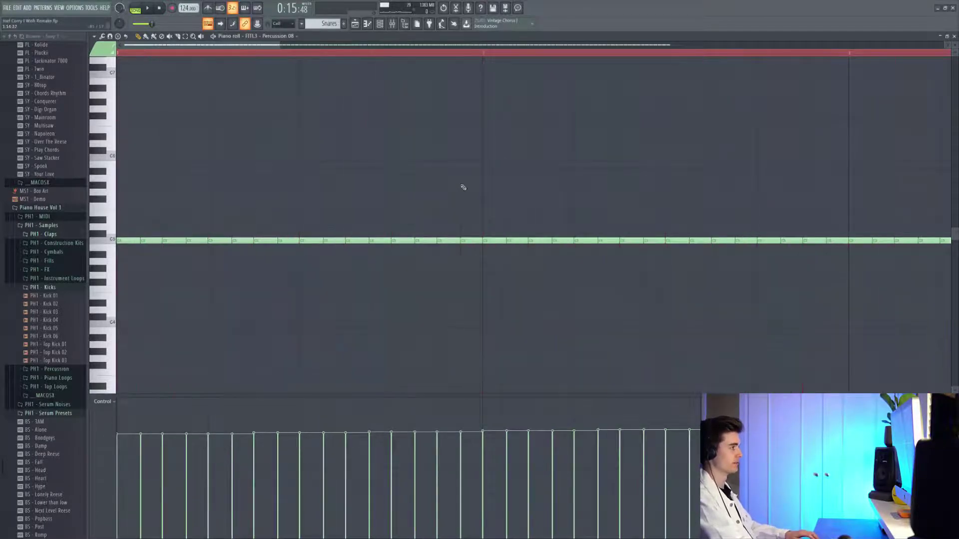
key(space)
scroll(347, 149, down, 2)
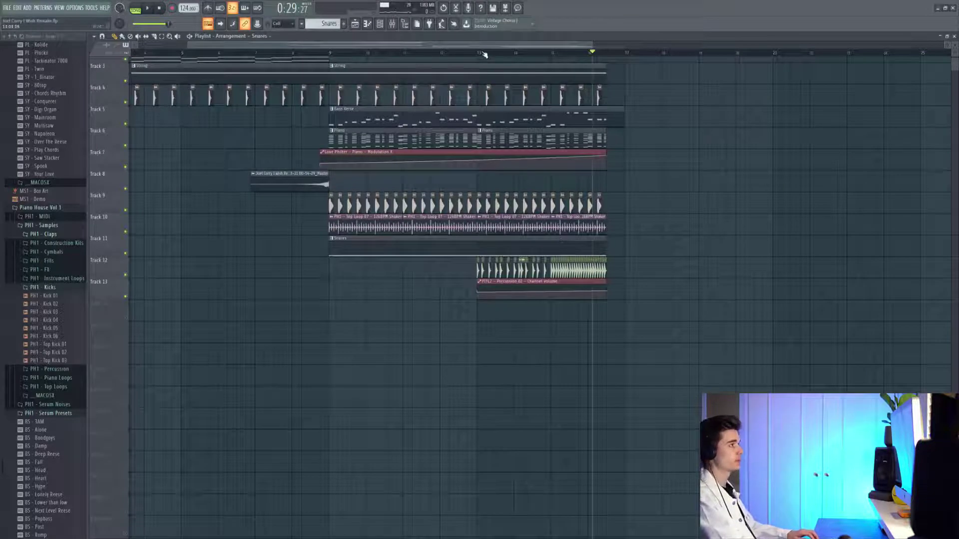
Step: Solo Track 12's snare roll from bar 13, then add the Snares track back and replay the build
click(483, 54)
scroll(550, 199, up, 5)
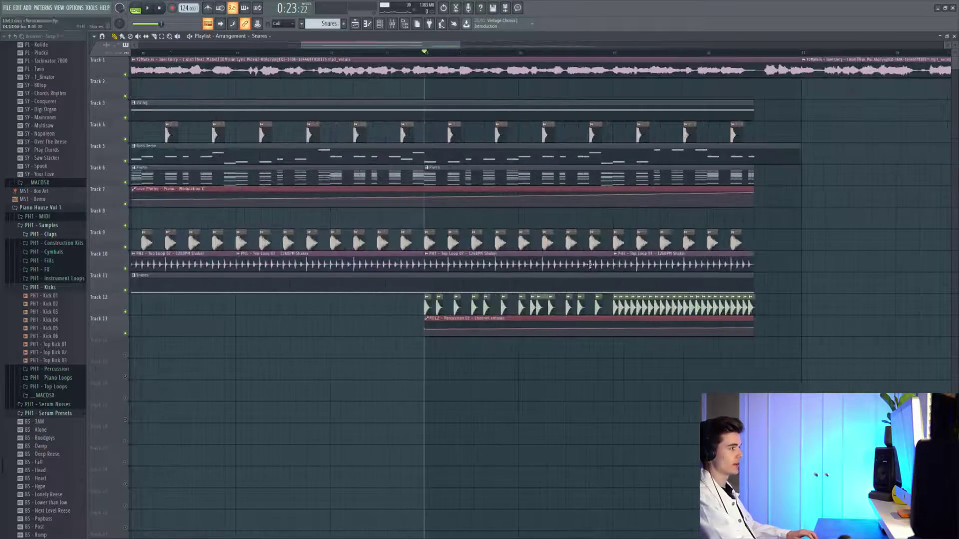
scroll(428, 302, up, 4)
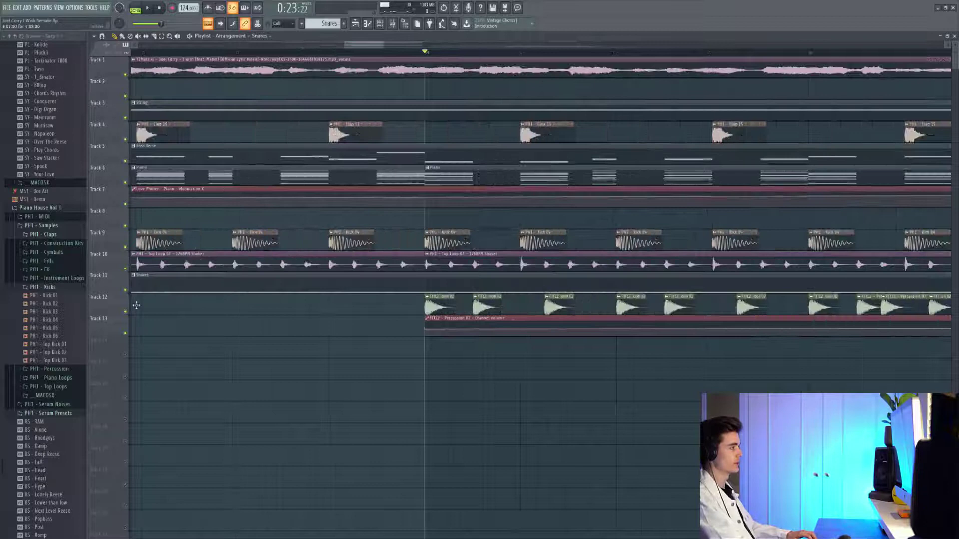
right_click(128, 316)
scroll(497, 315, down, 5)
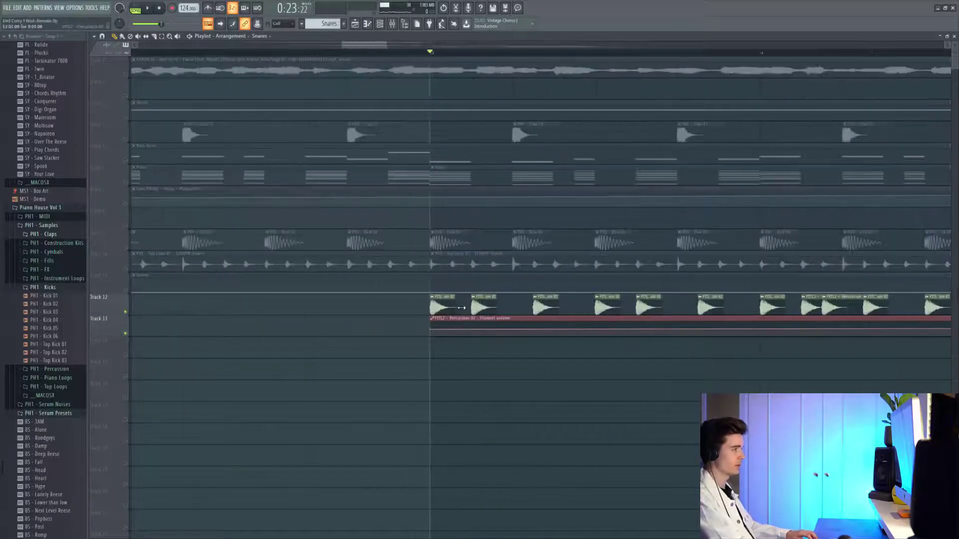
scroll(497, 315, right, 2)
key(space)
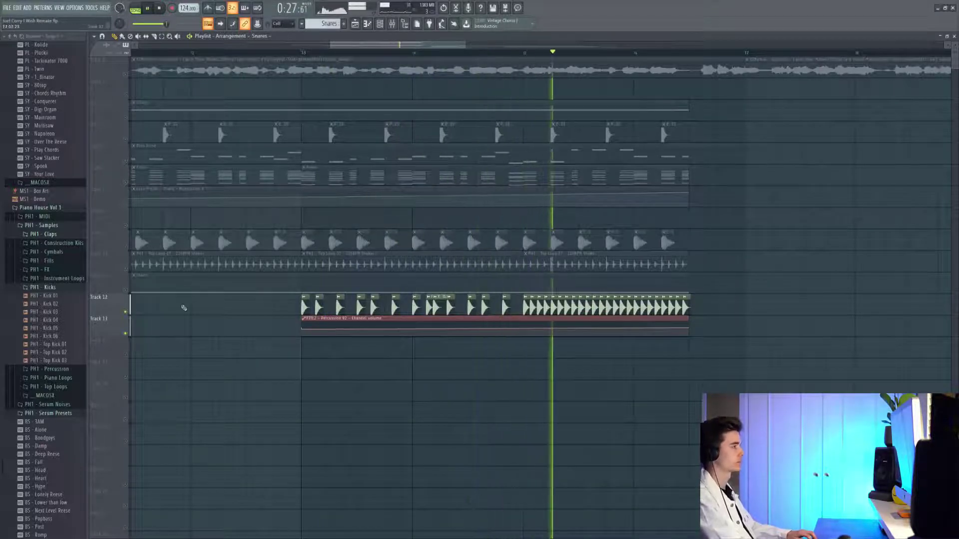
click(126, 291)
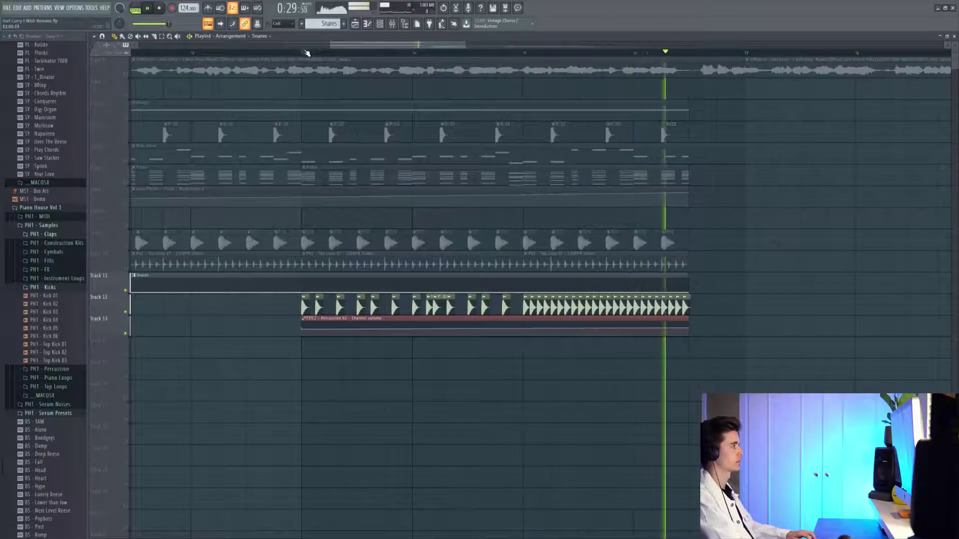
click(306, 52)
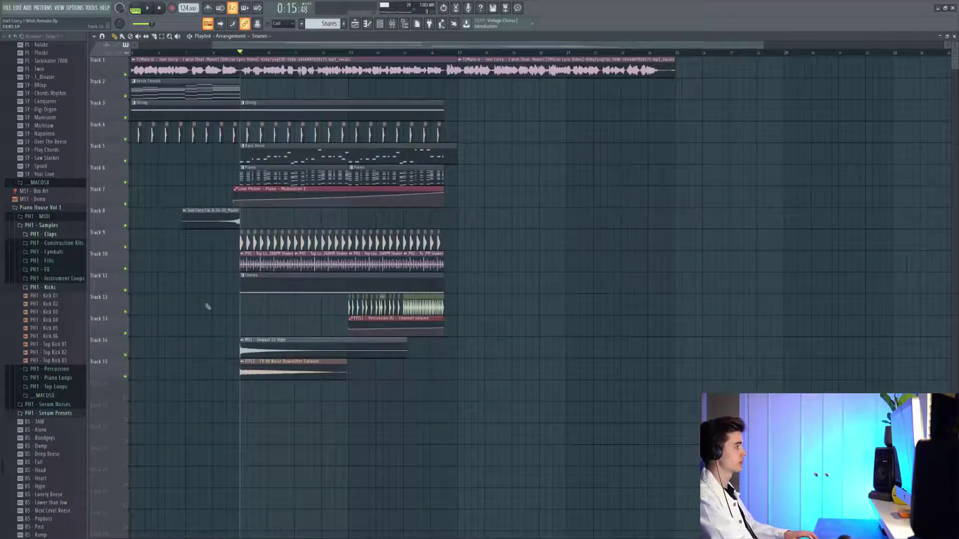
Step: Play the build to hear the new Impact 12 High hit and noise downlifter
scroll(208, 306, up, 3)
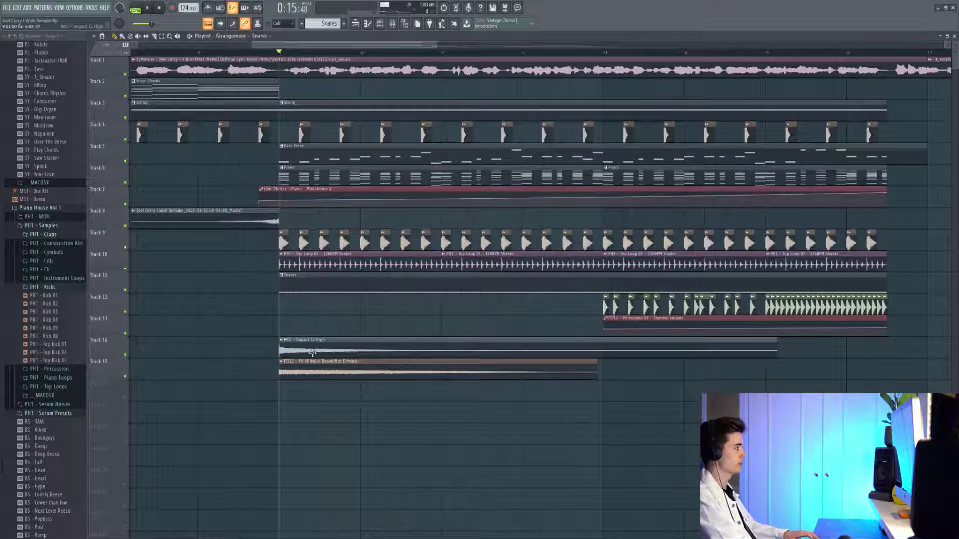
scroll(312, 354, up, 2)
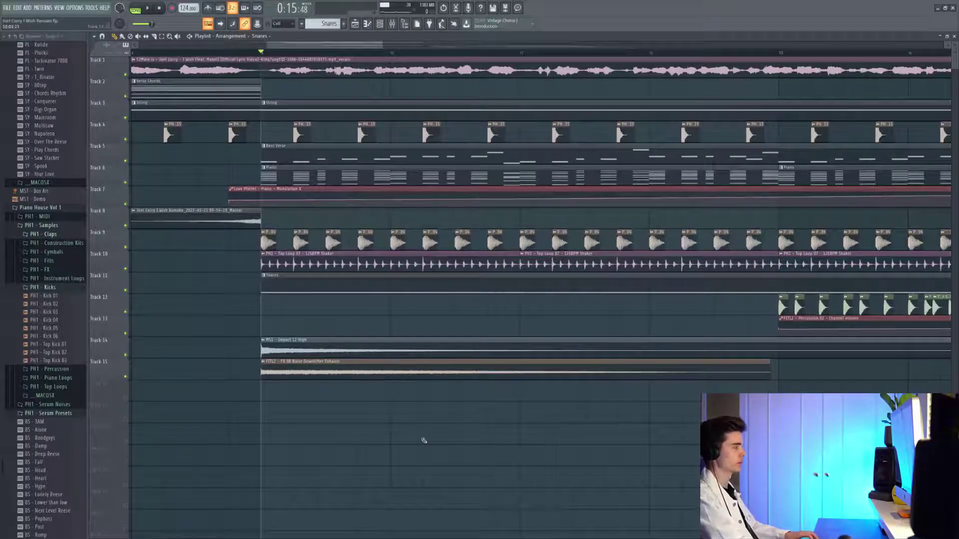
key(space)
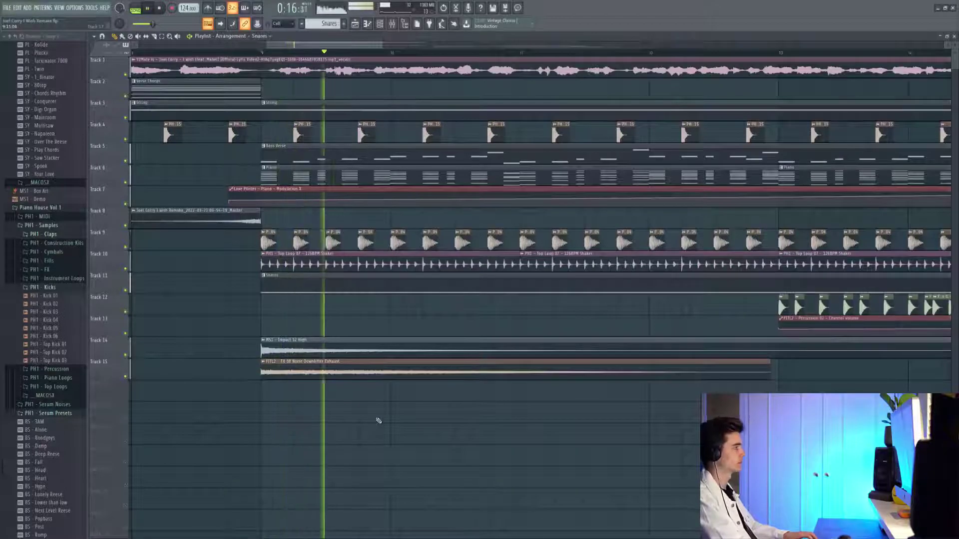
scroll(381, 420, down, 3)
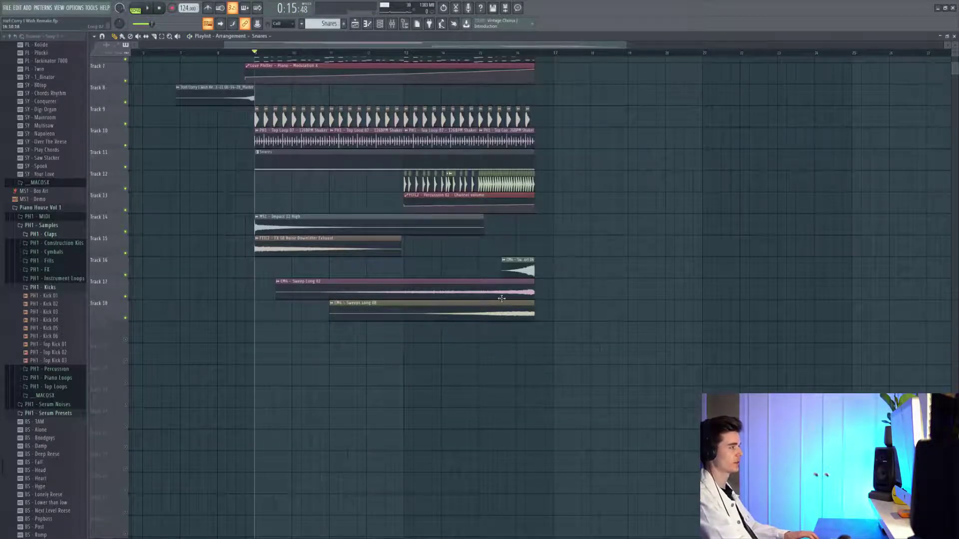
scroll(501, 298, up, 2)
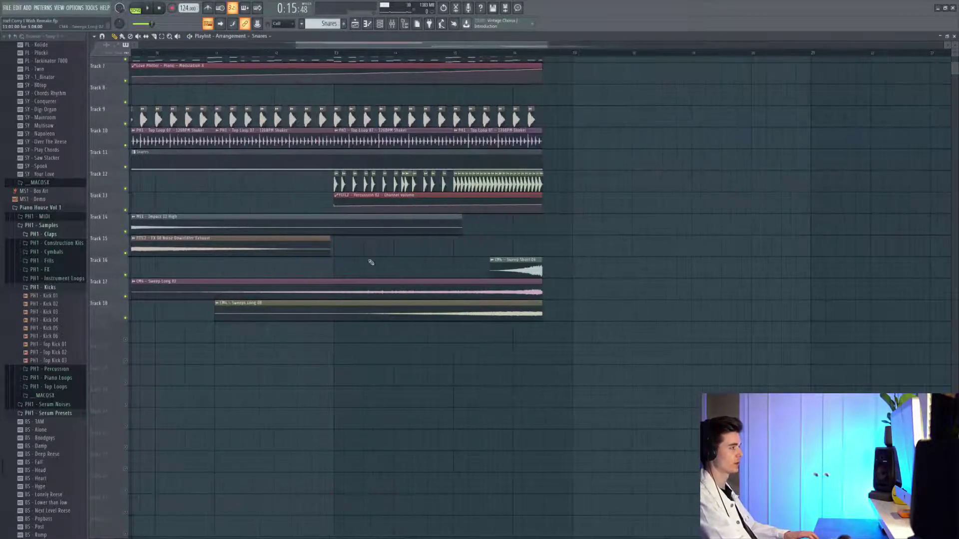
Step: Play from bar 15, soloing the sweeps on Tracks 16, 17 and 18 in turn
click(456, 51)
key(space)
ctrl+click(126, 275)
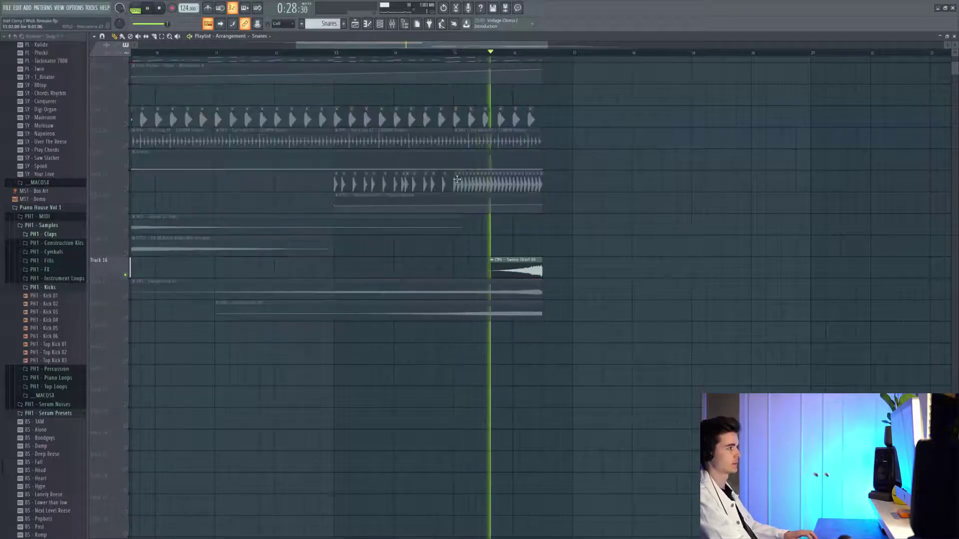
ctrl+click(125, 296)
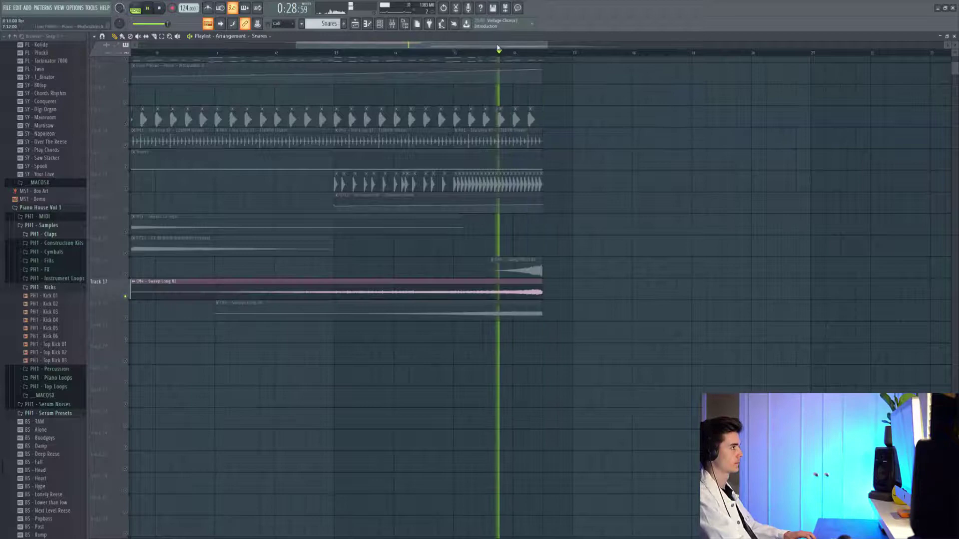
ctrl+click(125, 318)
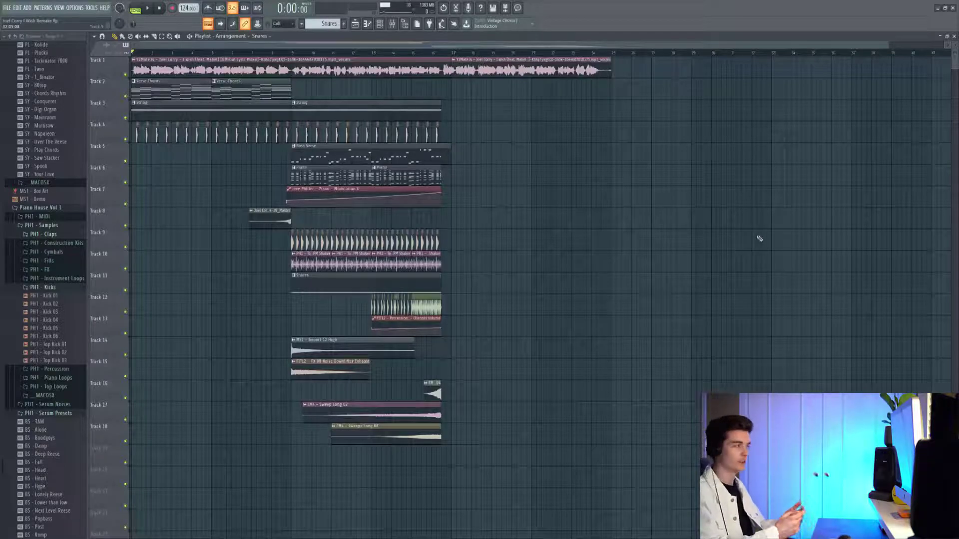
Step: Play the full eighteen-track verse and build arrangement from the start
key(space)
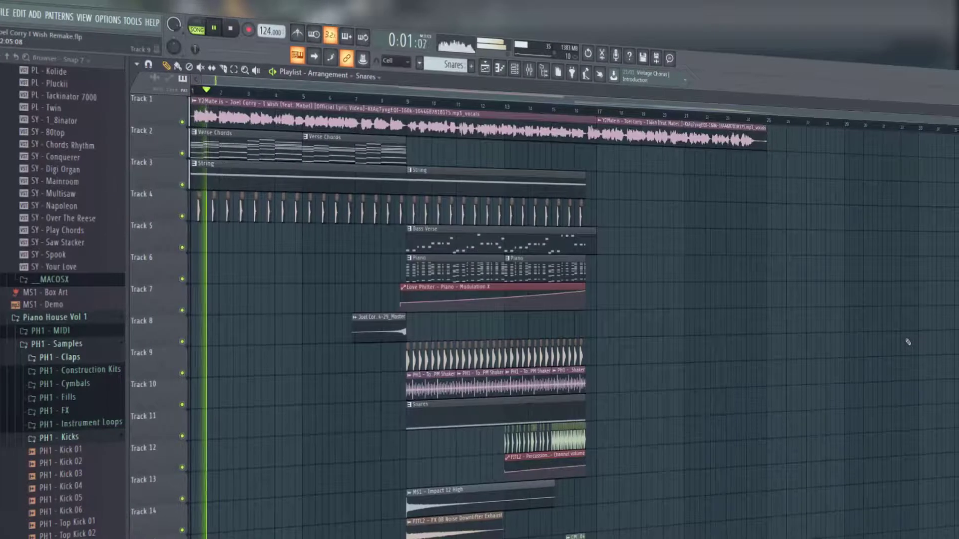